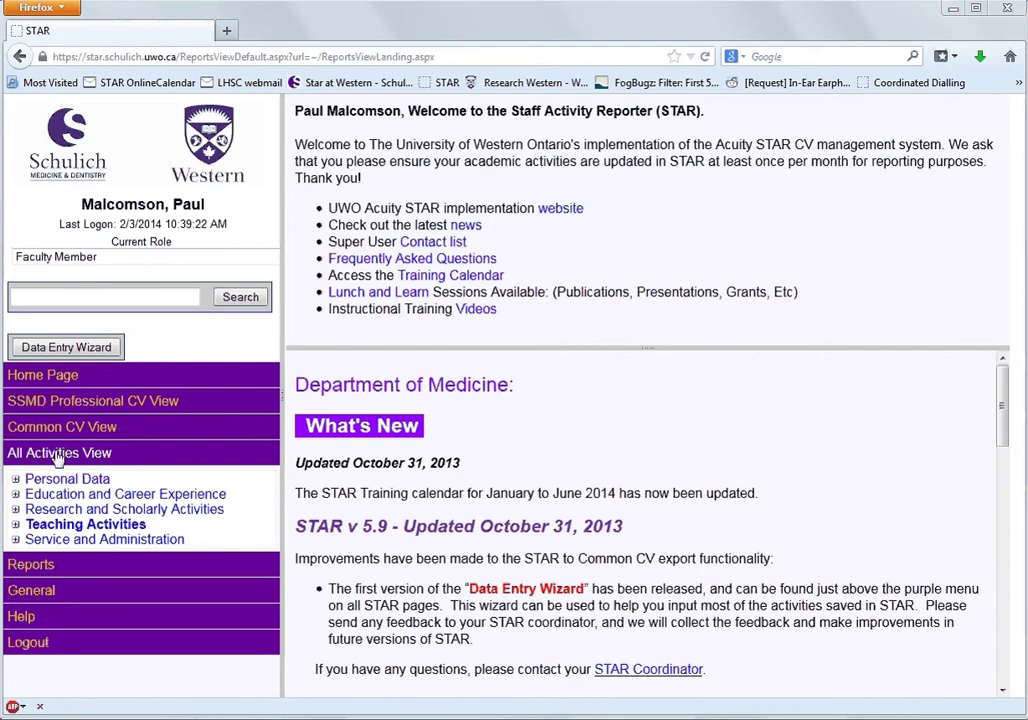
Step: Open the Program Teaching records under Teaching Activities and start a new entry in a repositioned form window
left_click(72, 525)
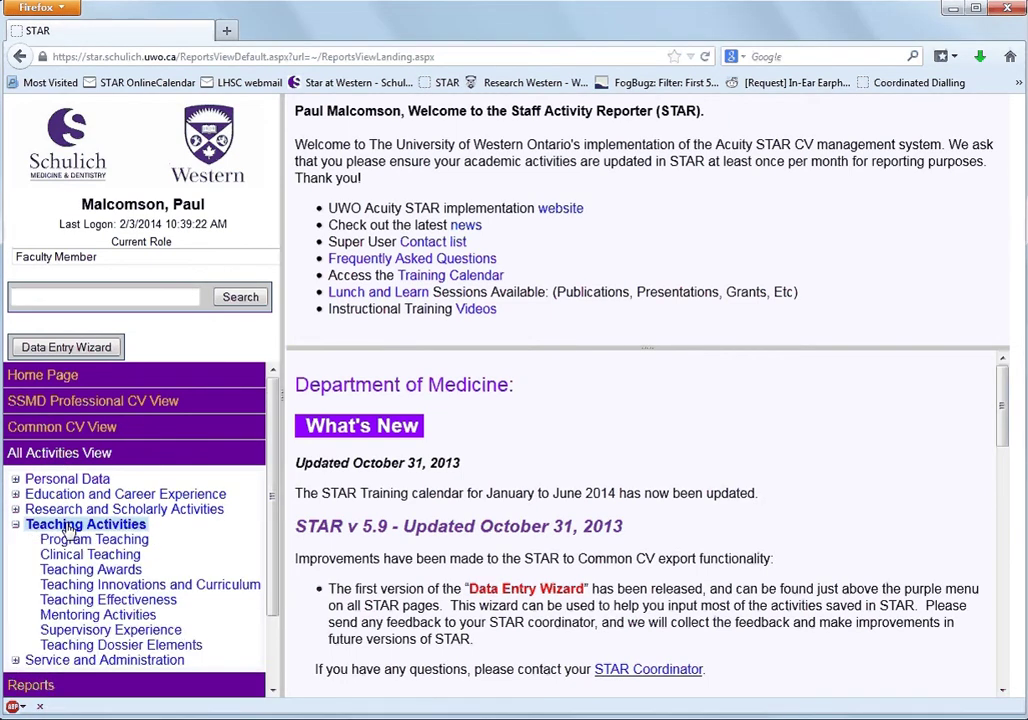
left_click(76, 543)
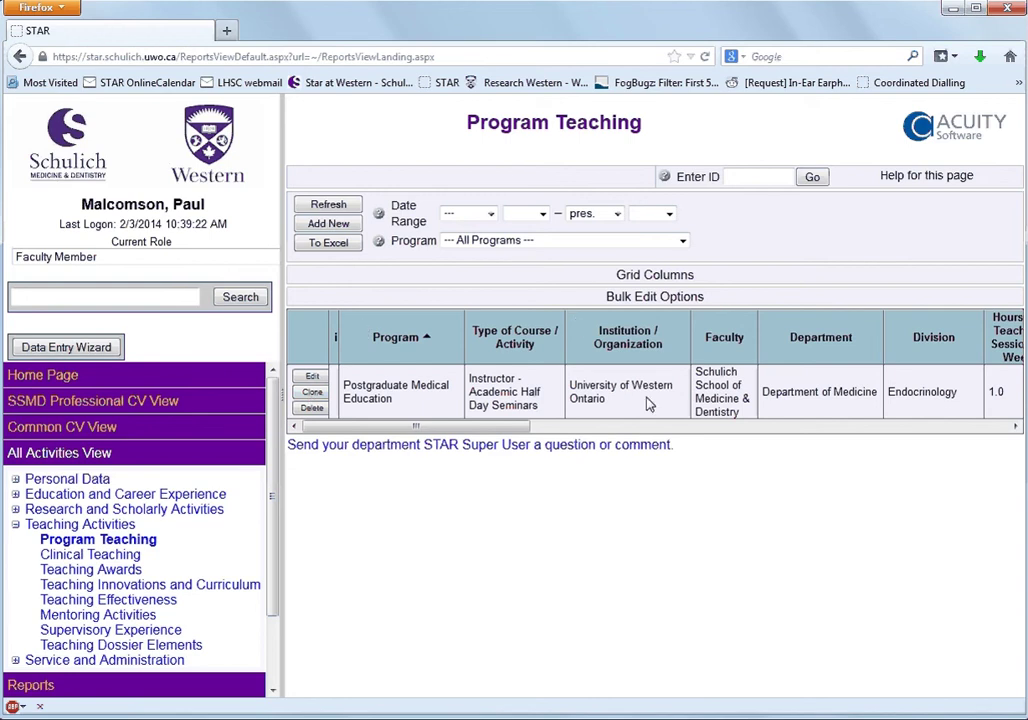
left_click(330, 223)
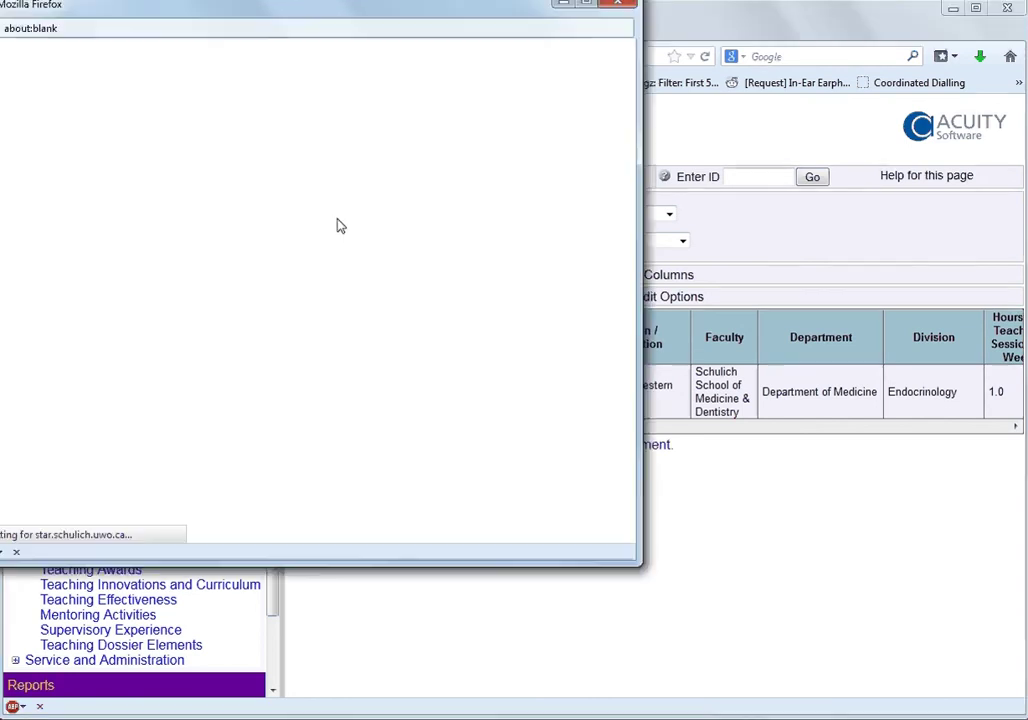
left_click_drag(296, 13, 473, 89)
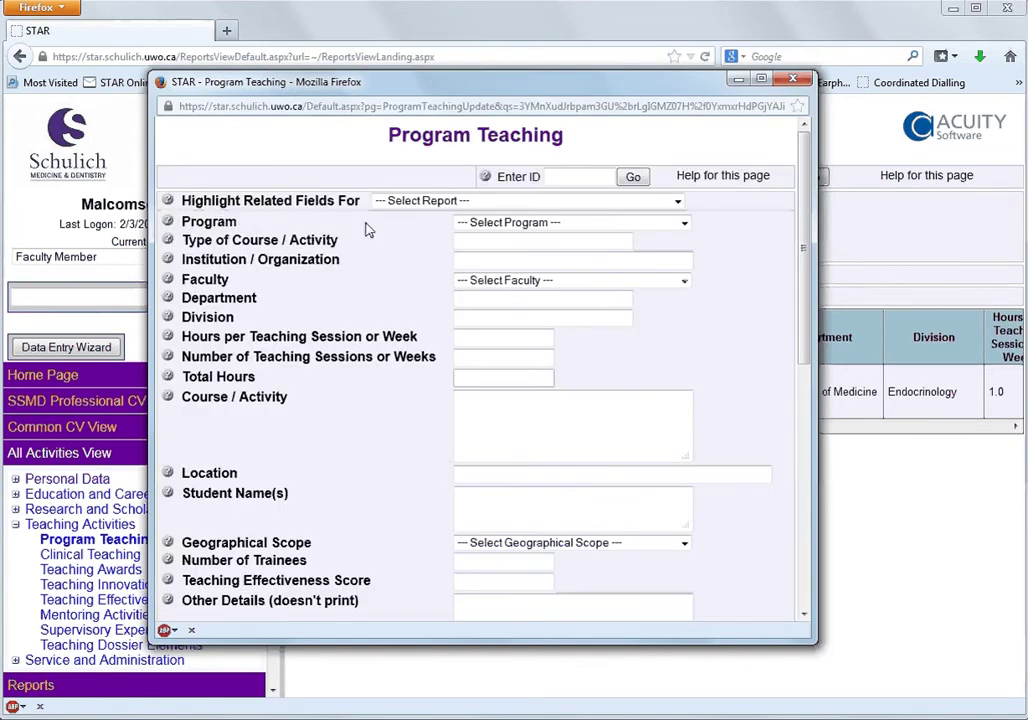
Step: Set the program to Postgraduate Medical Education and the type of course or activity to Interviewer - CaRMS
left_click(512, 231)
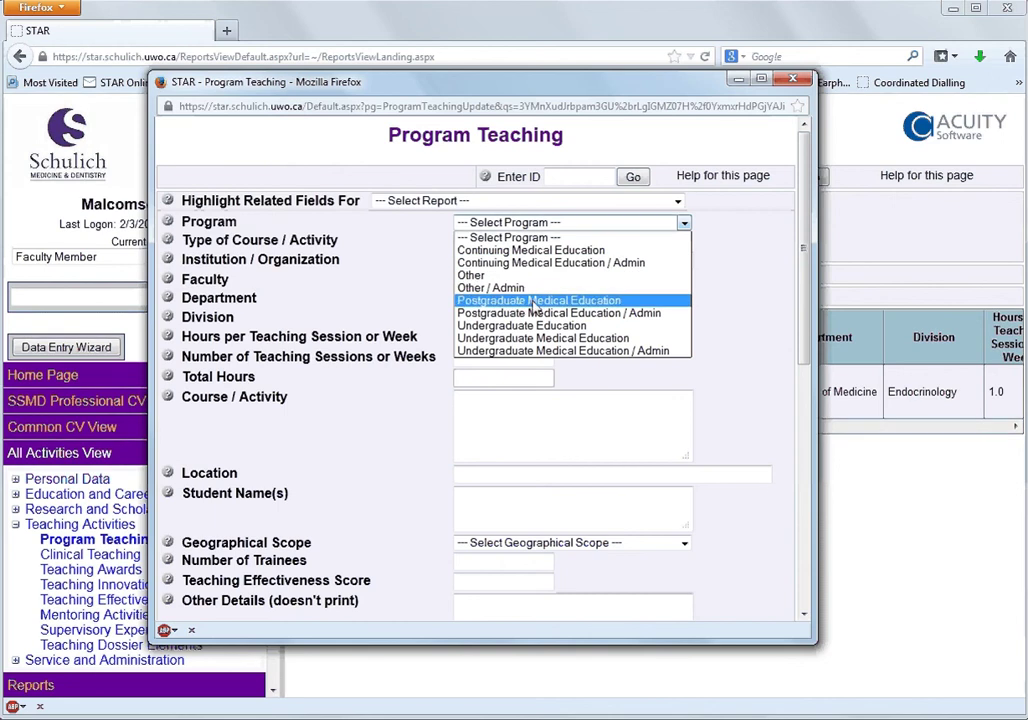
left_click(495, 301)
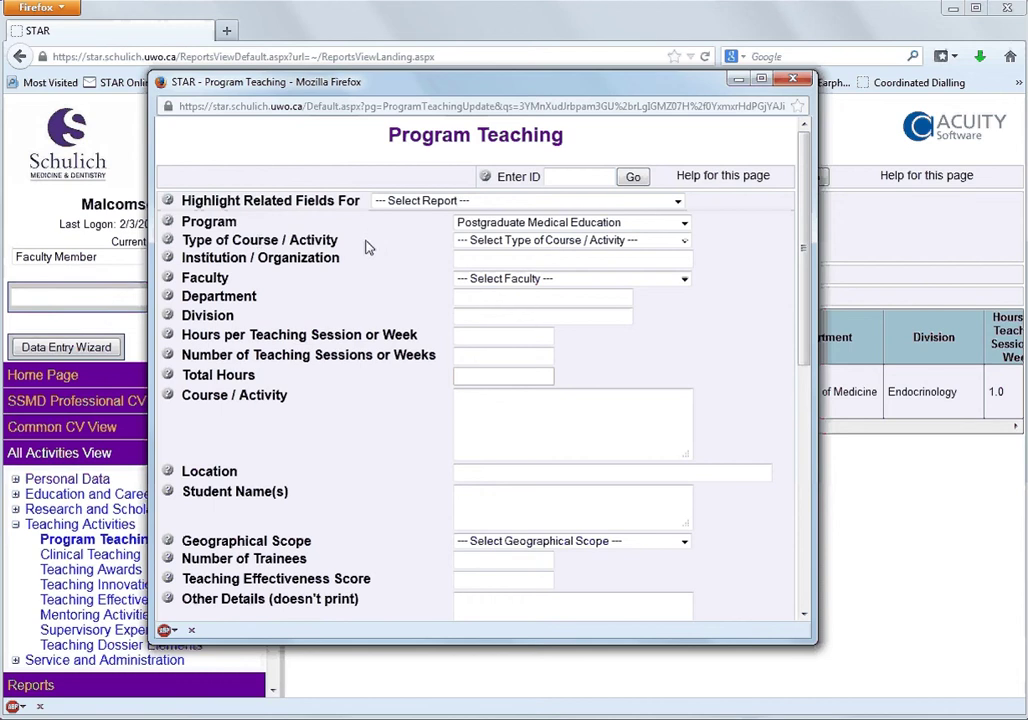
left_click(524, 246)
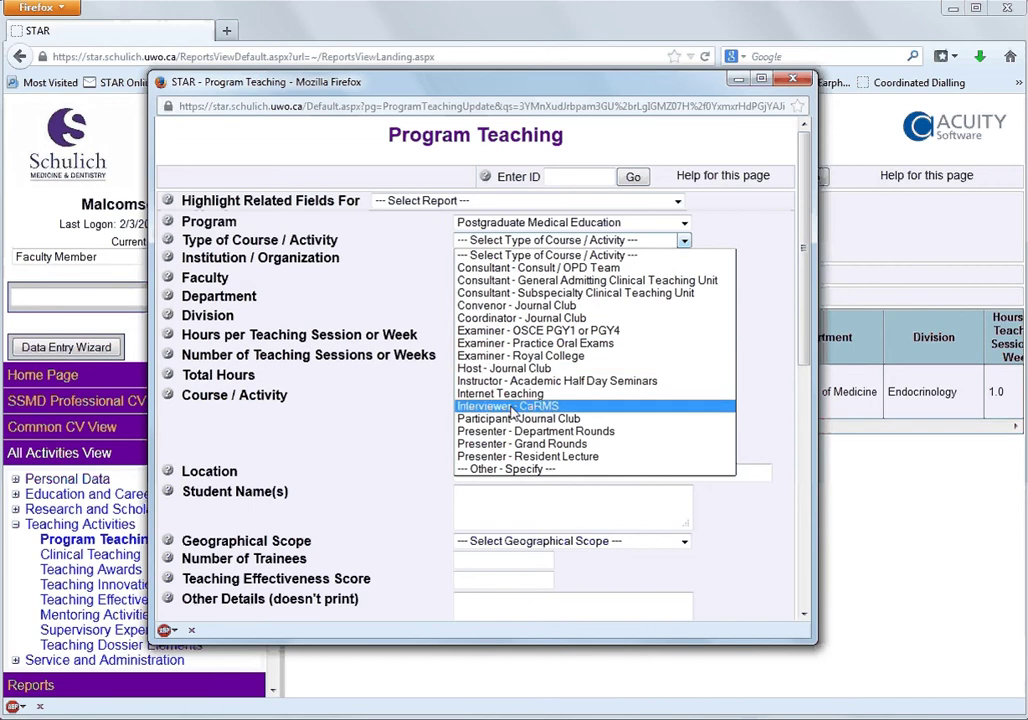
left_click(565, 408)
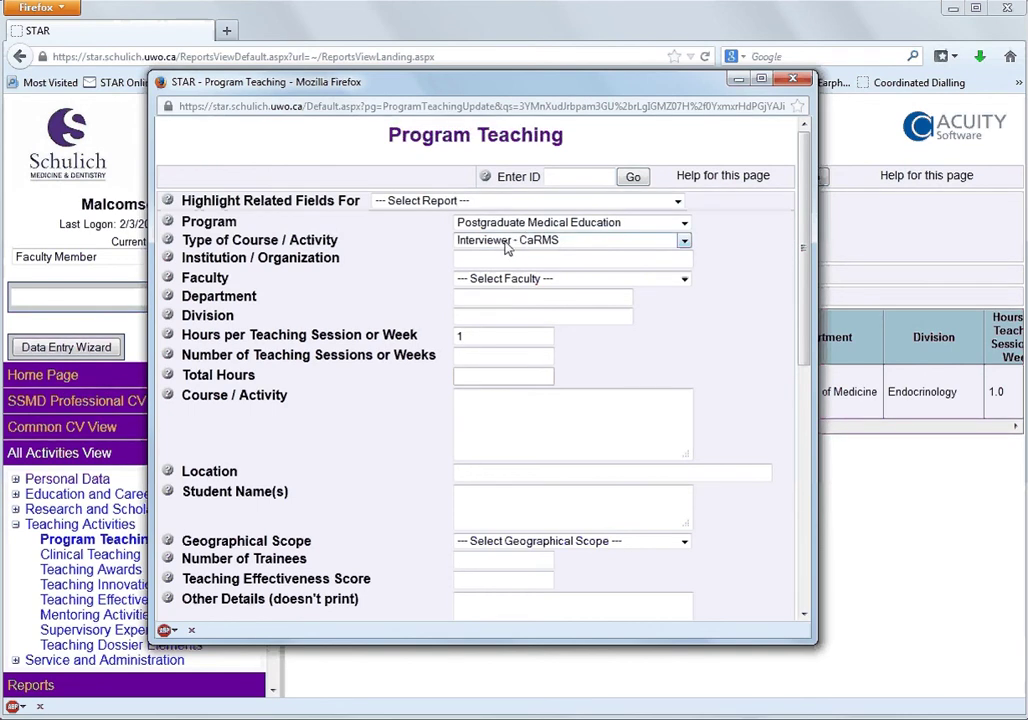
Step: Set the institution to University of Western Ontario and the faculty to Schulich School of Medicine & Dentistry
mouse_move(502, 258)
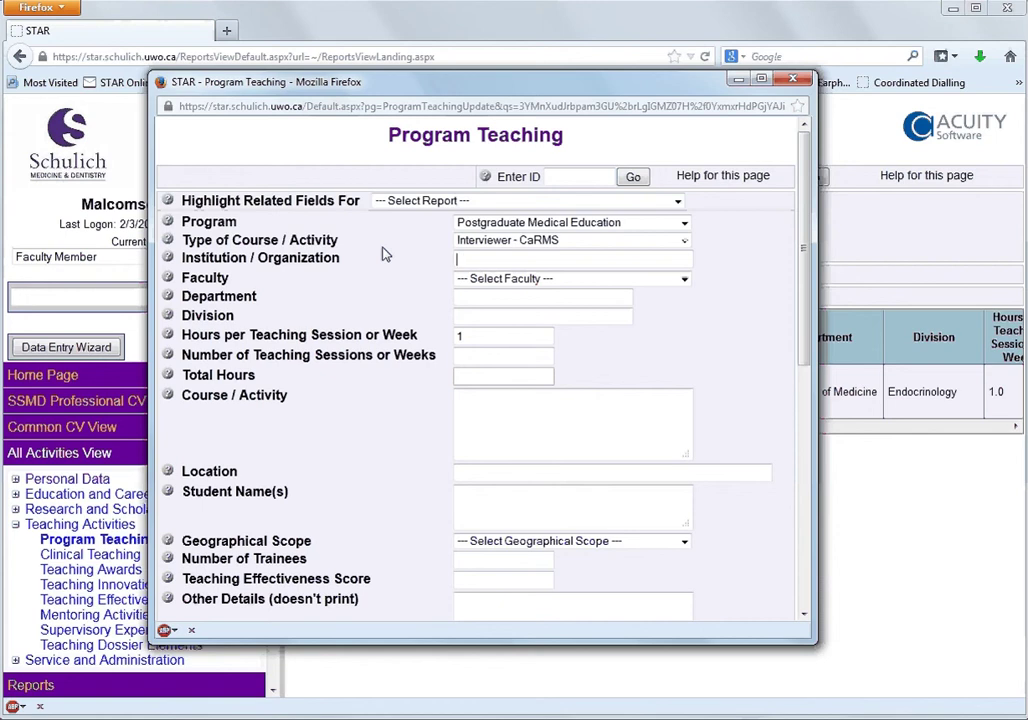
type("western")
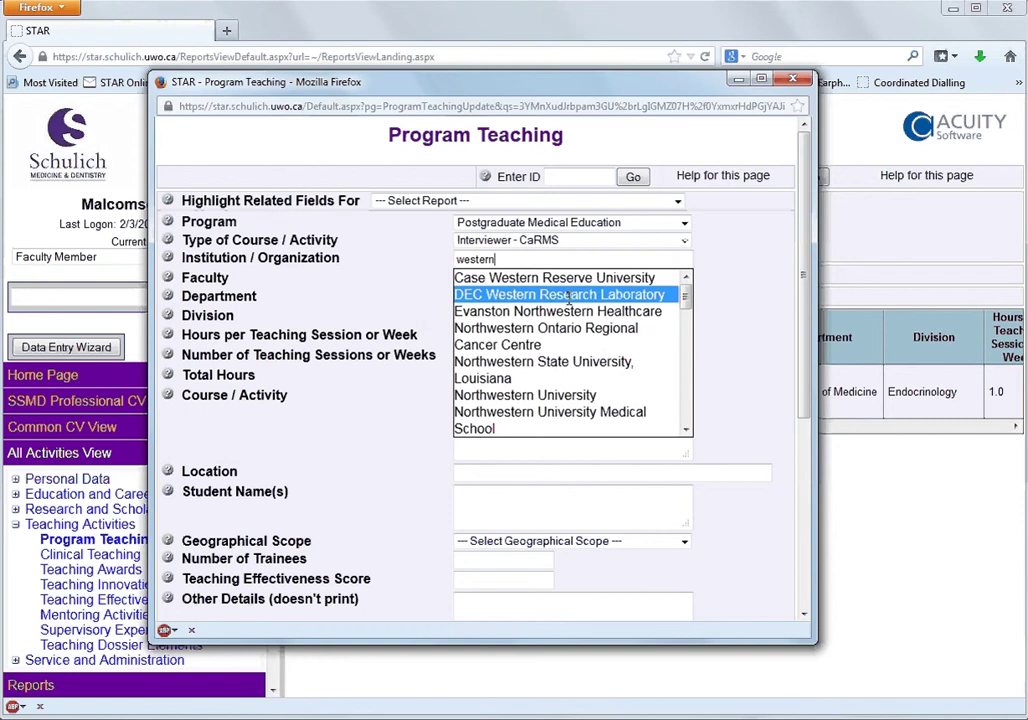
scroll(588, 330, "down", 4)
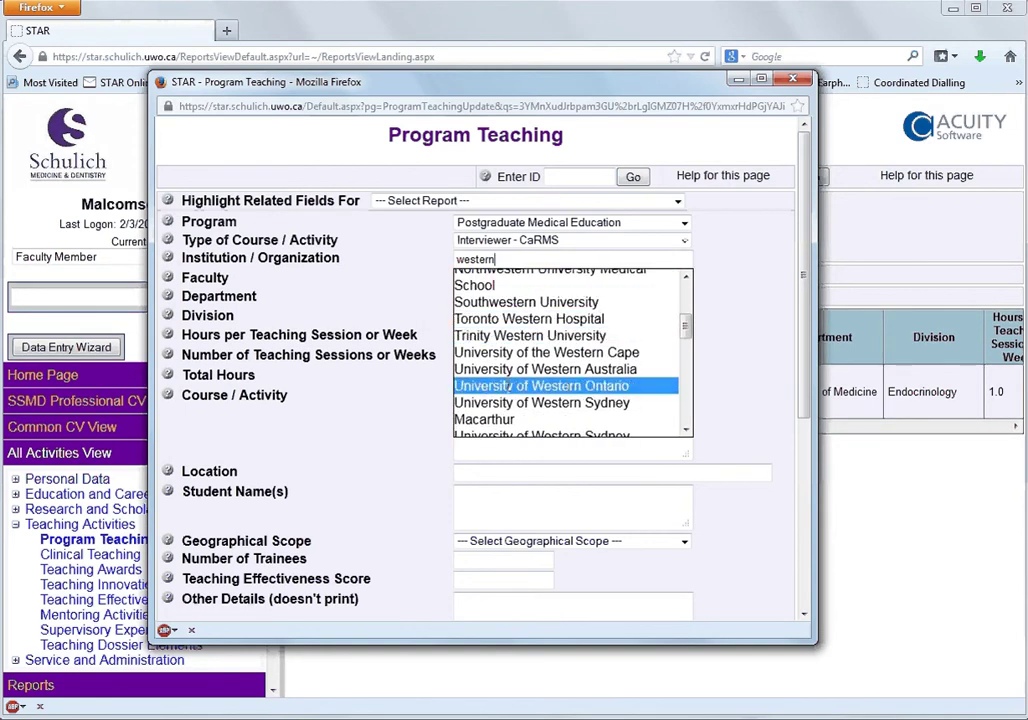
left_click(540, 385)
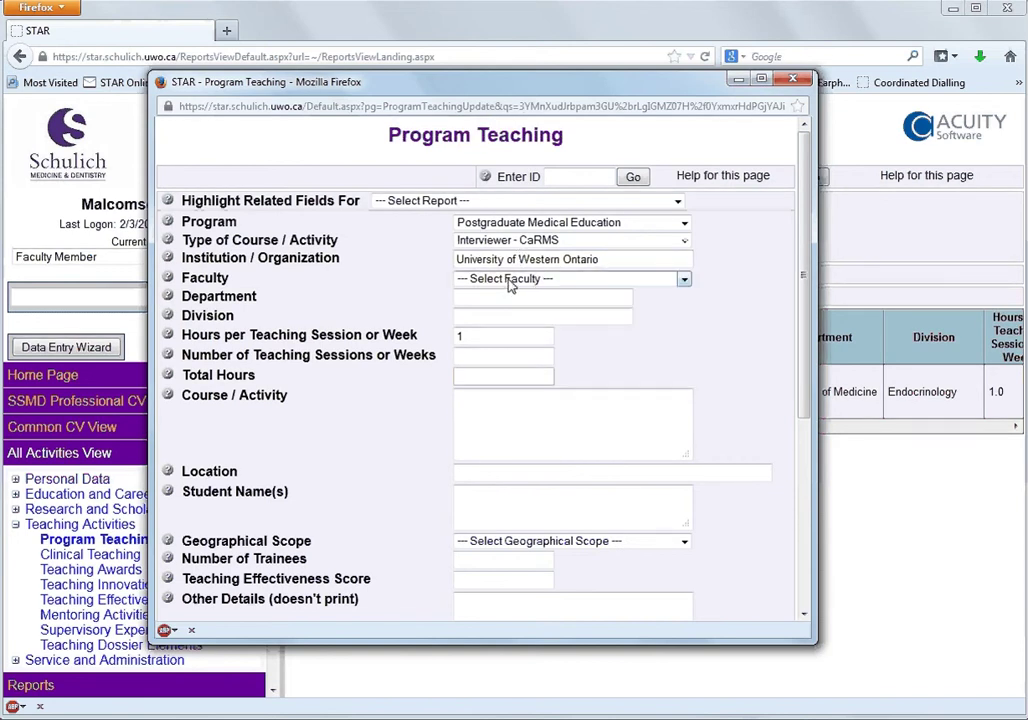
left_click(509, 283)
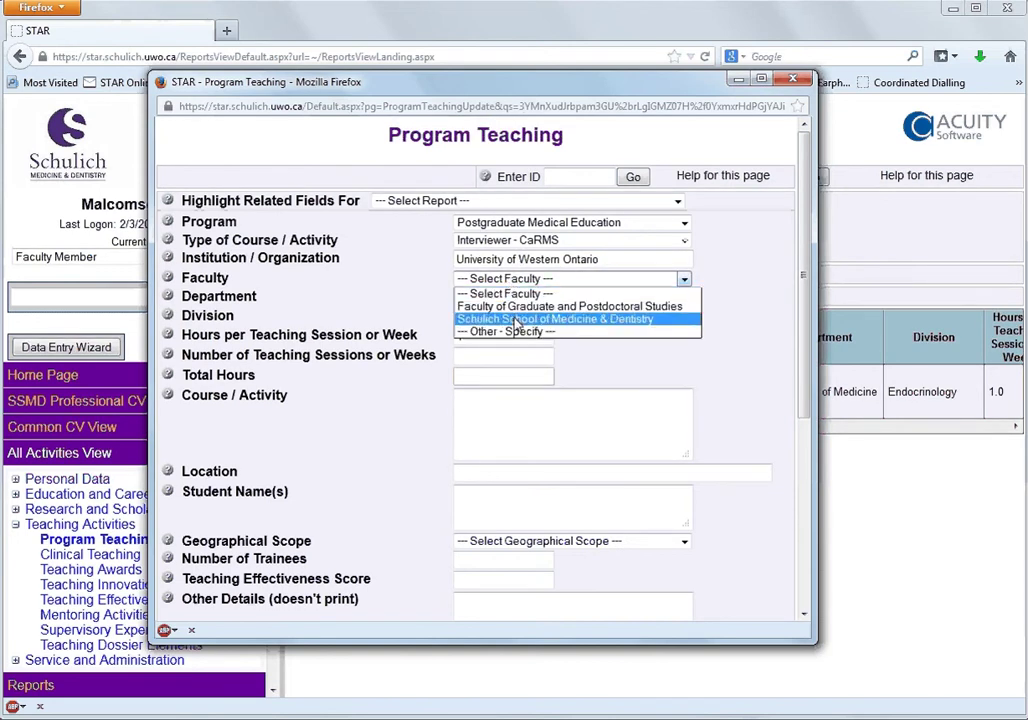
left_click(514, 319)
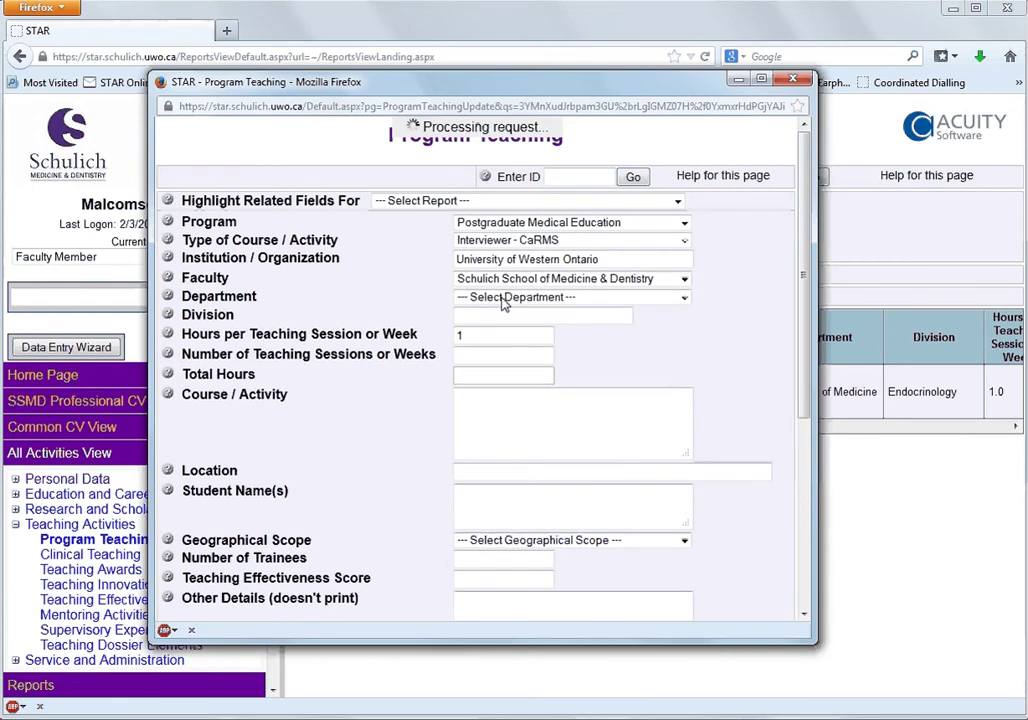
Step: Set the department to UWO Surgery and the division to Division of Vascular Surgery
left_click(505, 299)
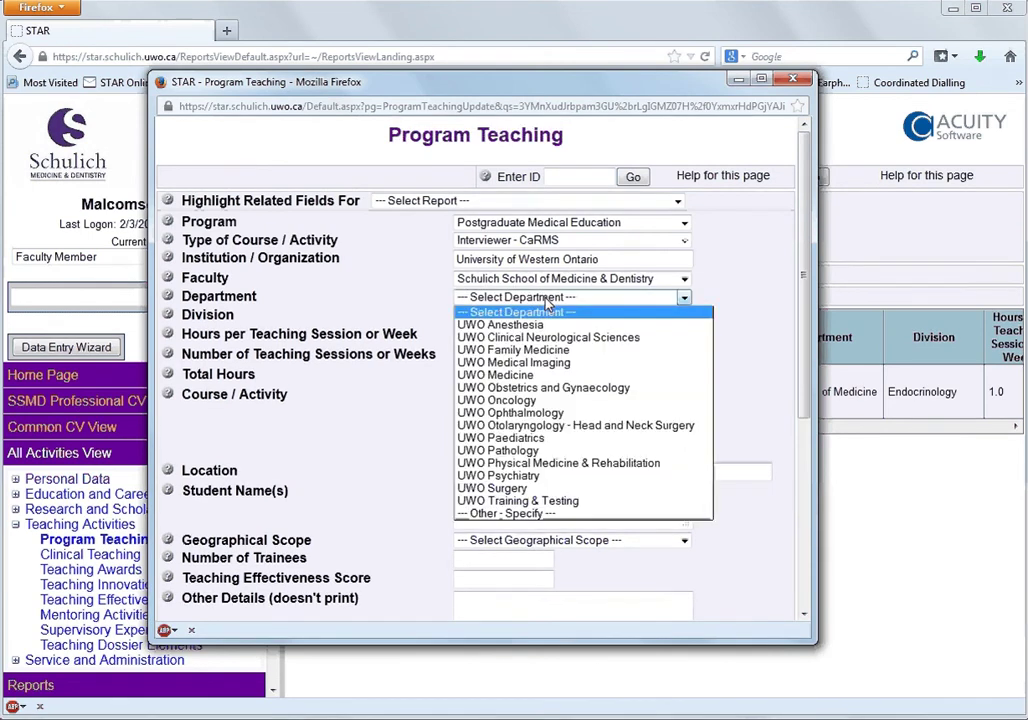
left_click(522, 490)
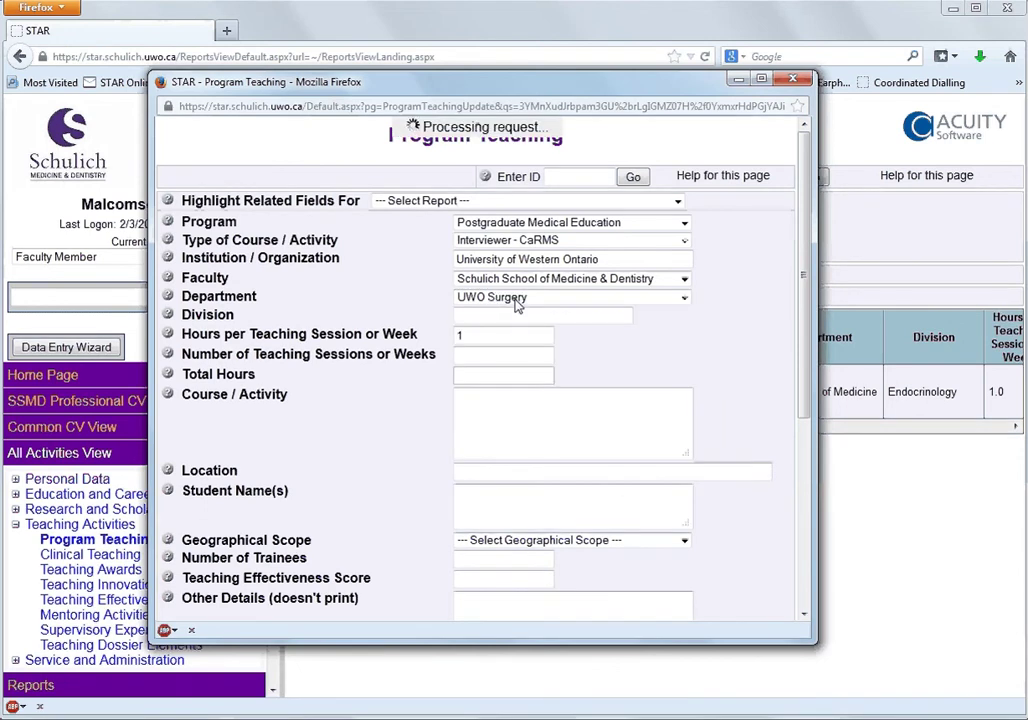
left_click(541, 316)
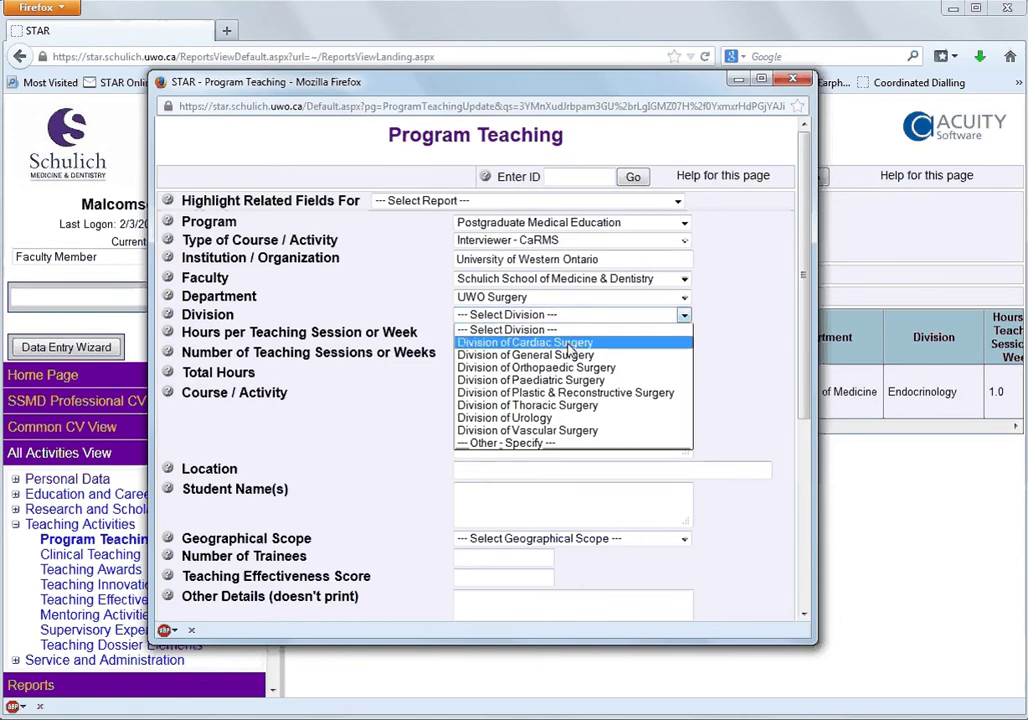
left_click(567, 432)
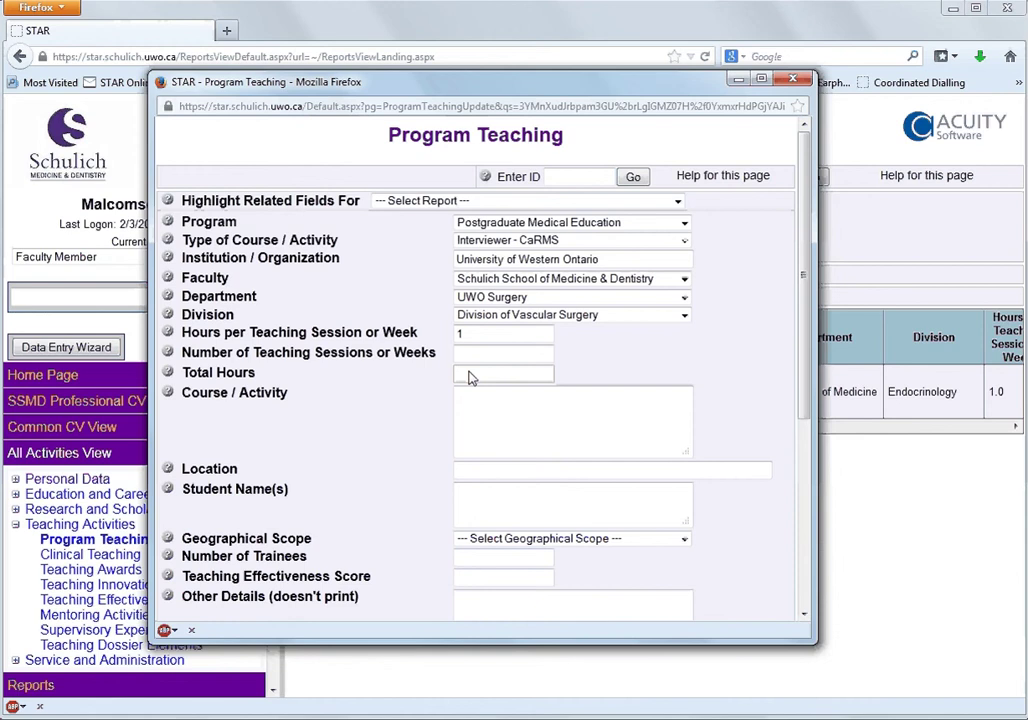
Step: Set the number of teaching sessions or weeks to 8
left_click(469, 333)
key("Tab")
double_click(472, 333)
left_click(480, 352)
type("8")
Step: Enter "Interviewing for CaRMS" as the course or activity description
left_click(497, 401)
type("Interviewing")
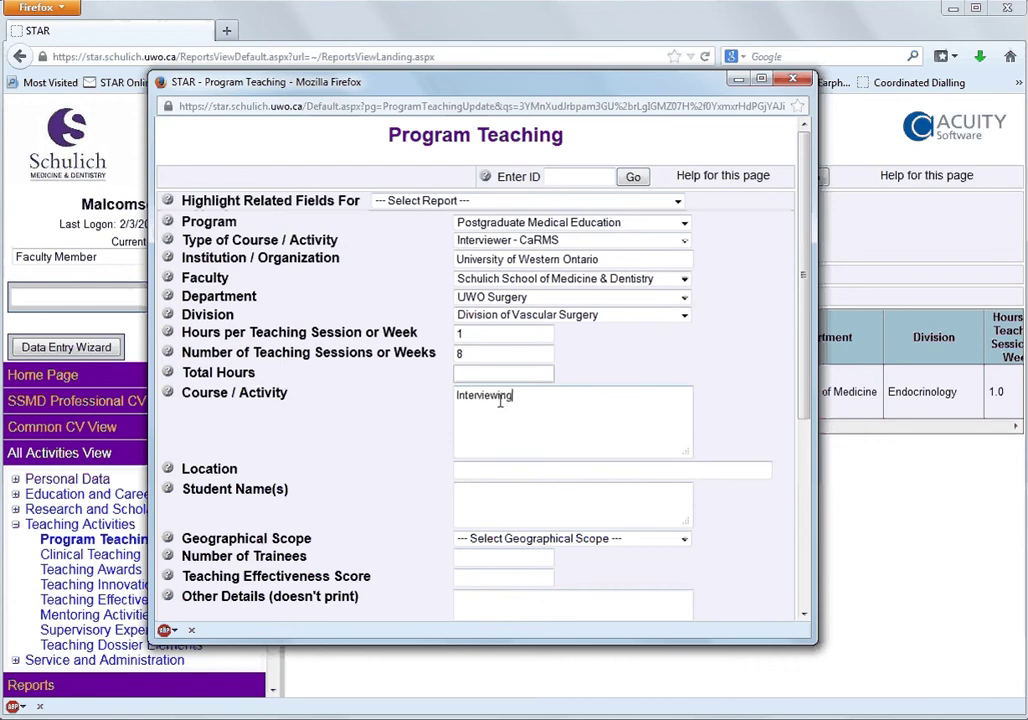
type(" for CarMS")
key("BackSpace")
key("BackSpace")
key("BackSpace")
type("RMS")
Step: Enter LHSC as the location and set the geographical scope to Local
left_click(502, 471)
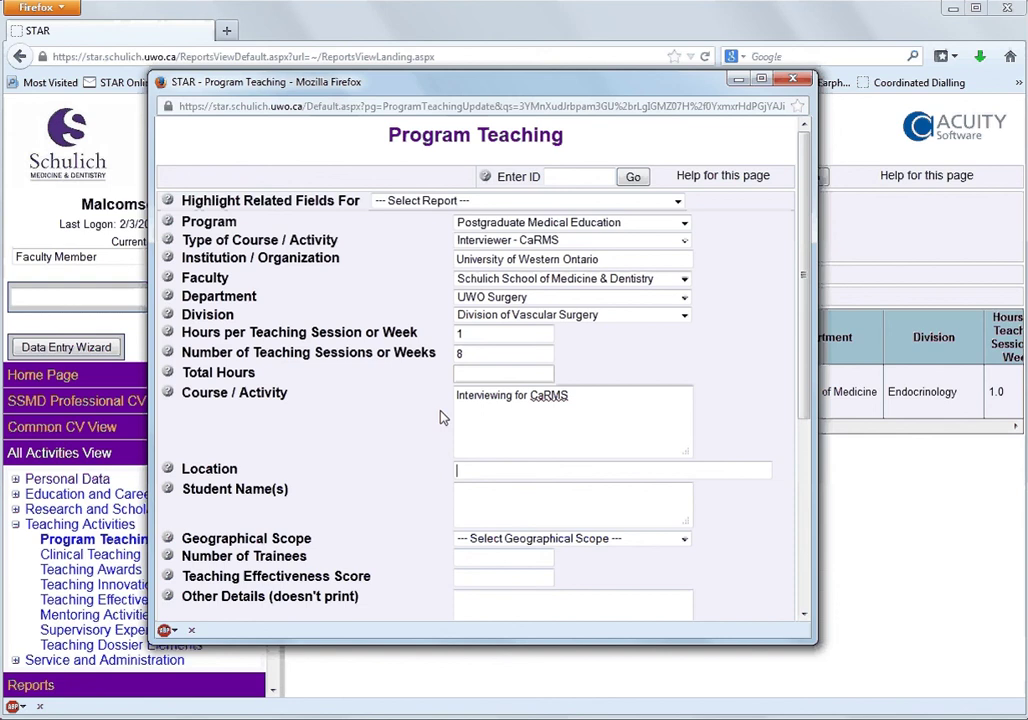
type("LHSC")
scroll(344, 482, "down", 2)
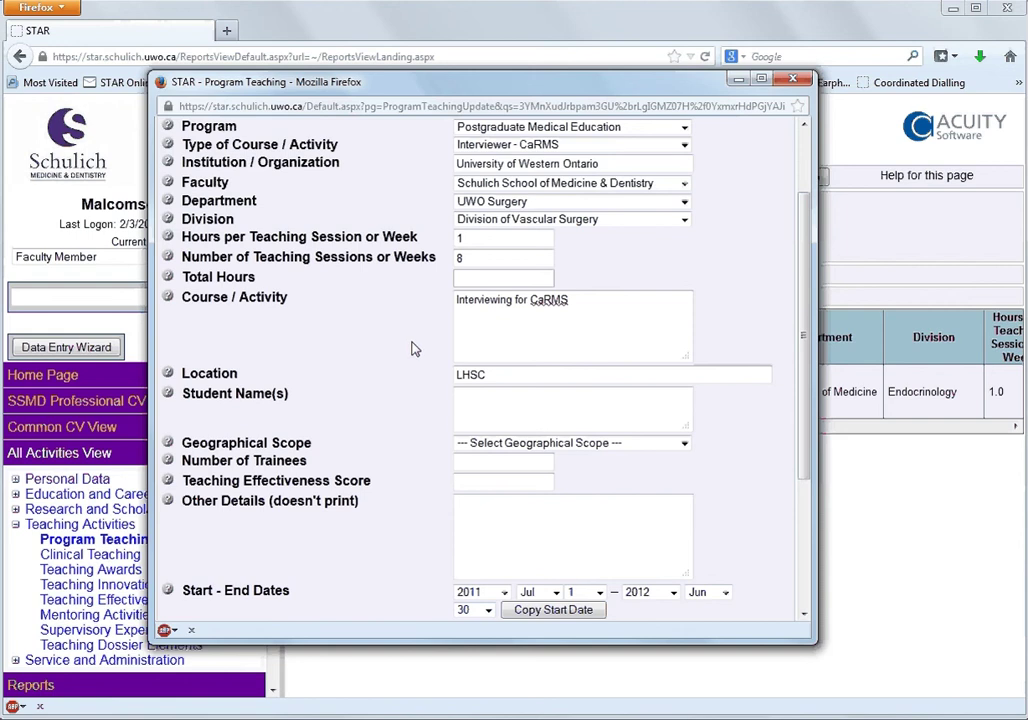
left_click(541, 446)
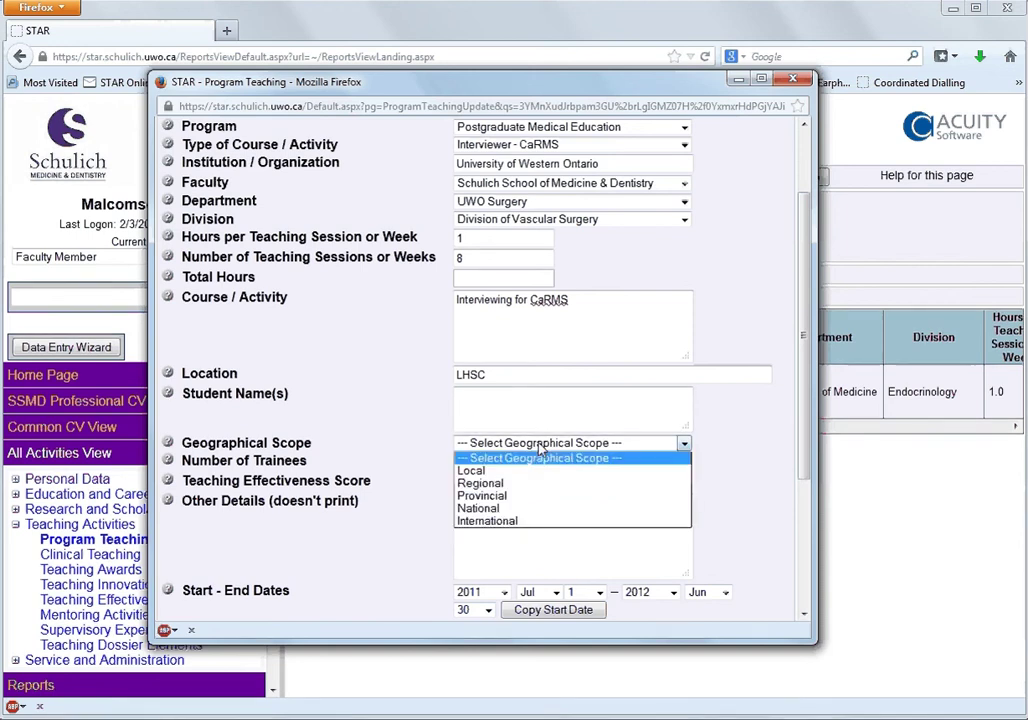
left_click(482, 470)
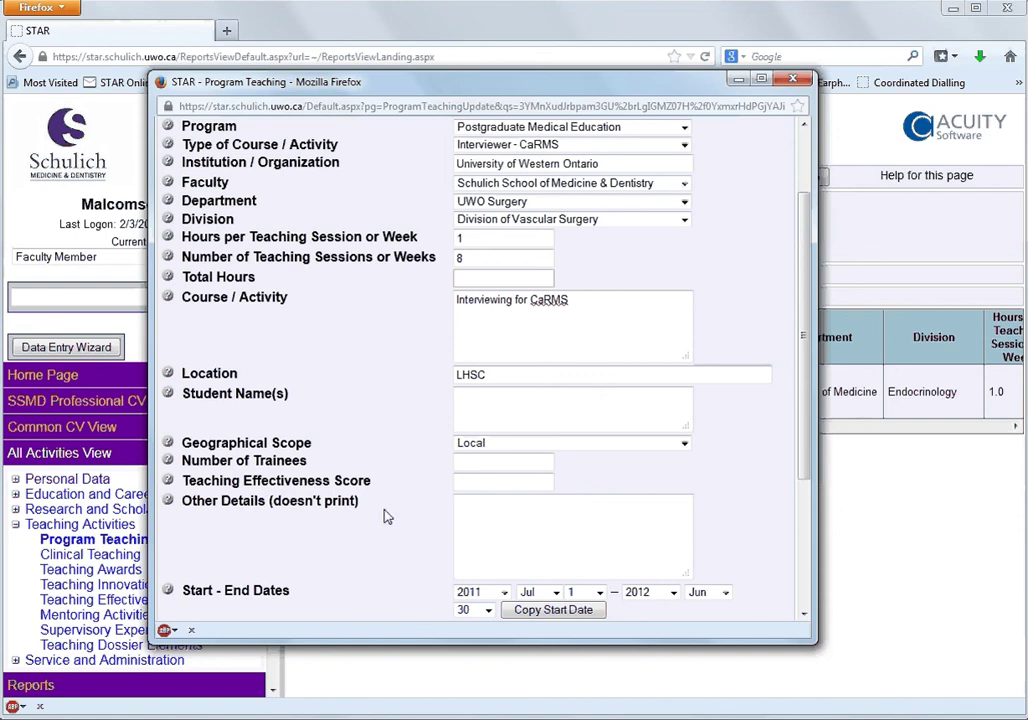
Step: Set the start date to 10 January 2014 and copy it to the end date
scroll(388, 516, "down", 2)
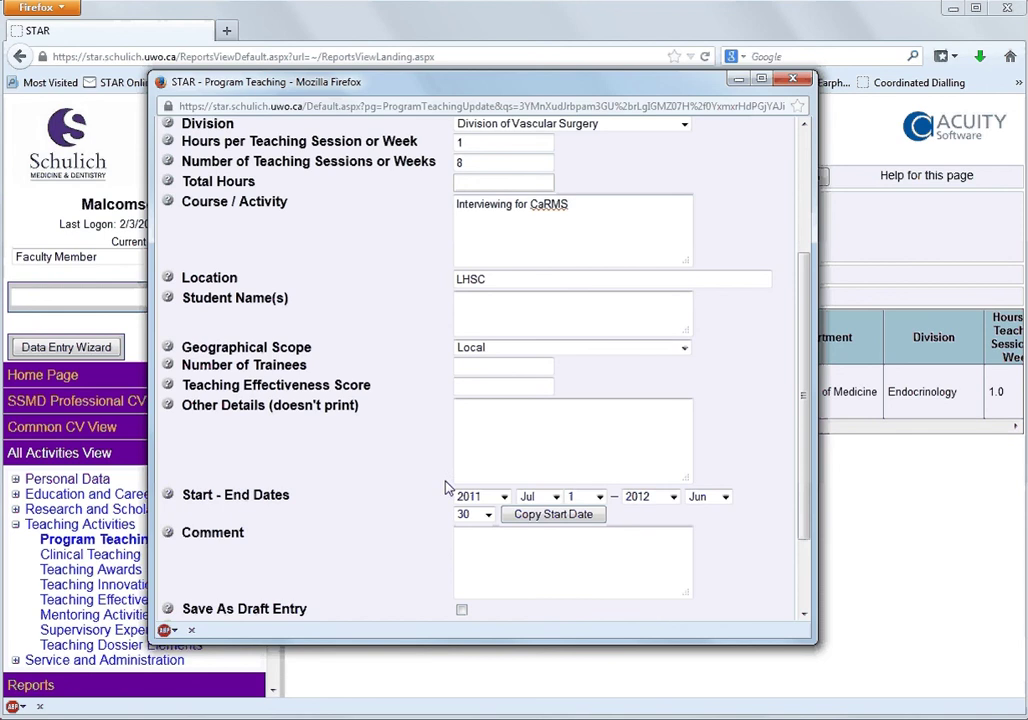
left_click(505, 500)
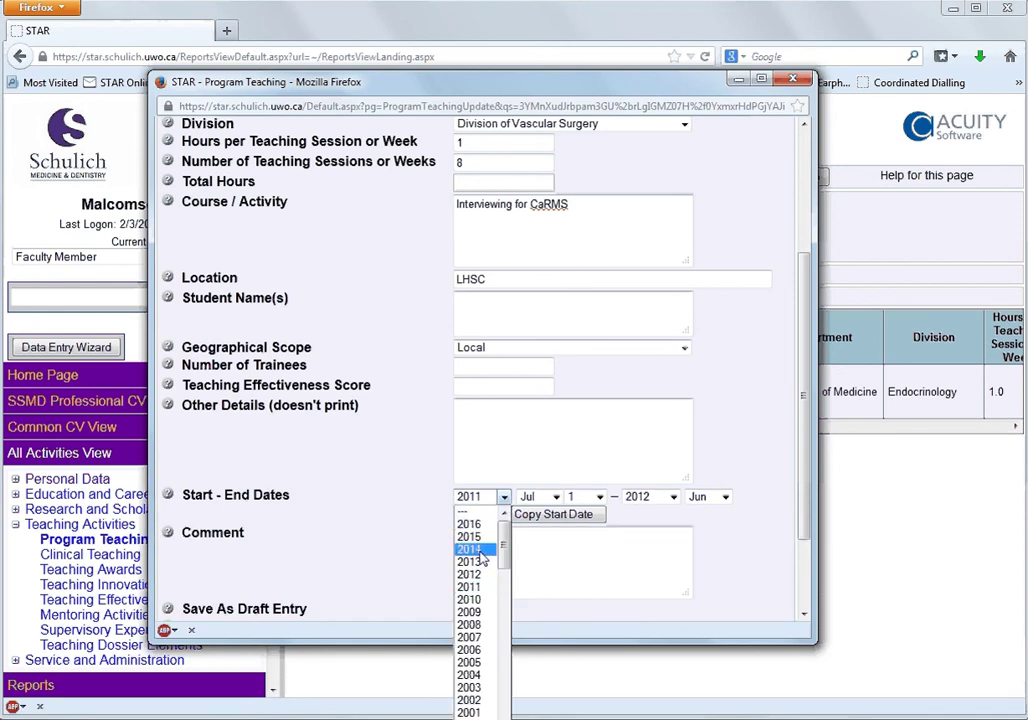
left_click(470, 553)
left_click(533, 500)
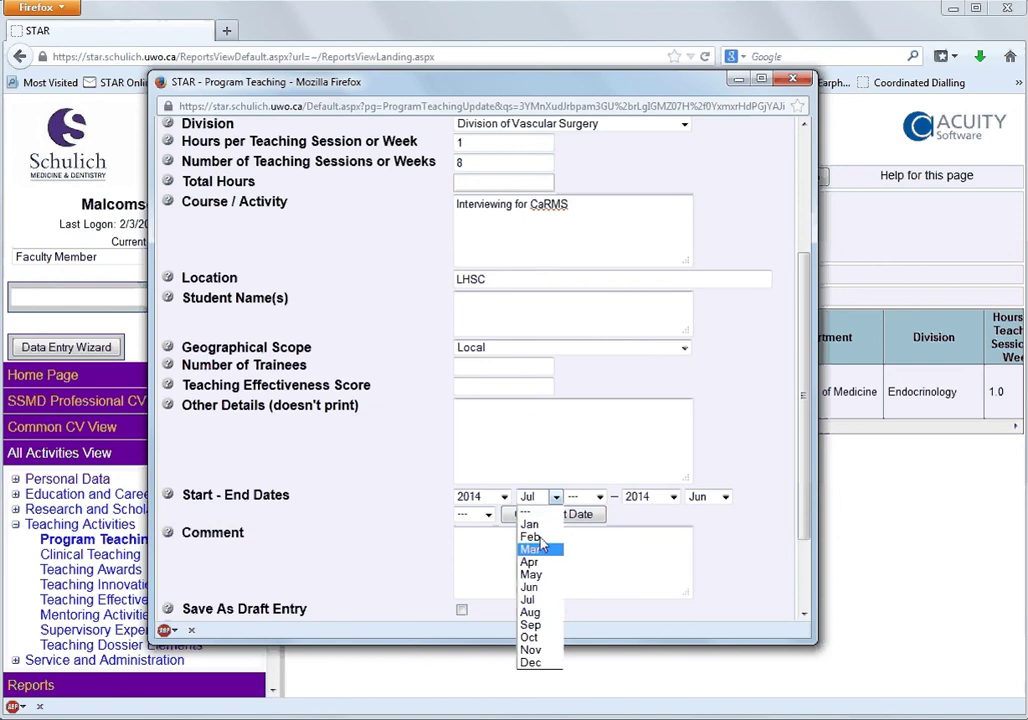
left_click(532, 524)
left_click(598, 497)
left_click(585, 638)
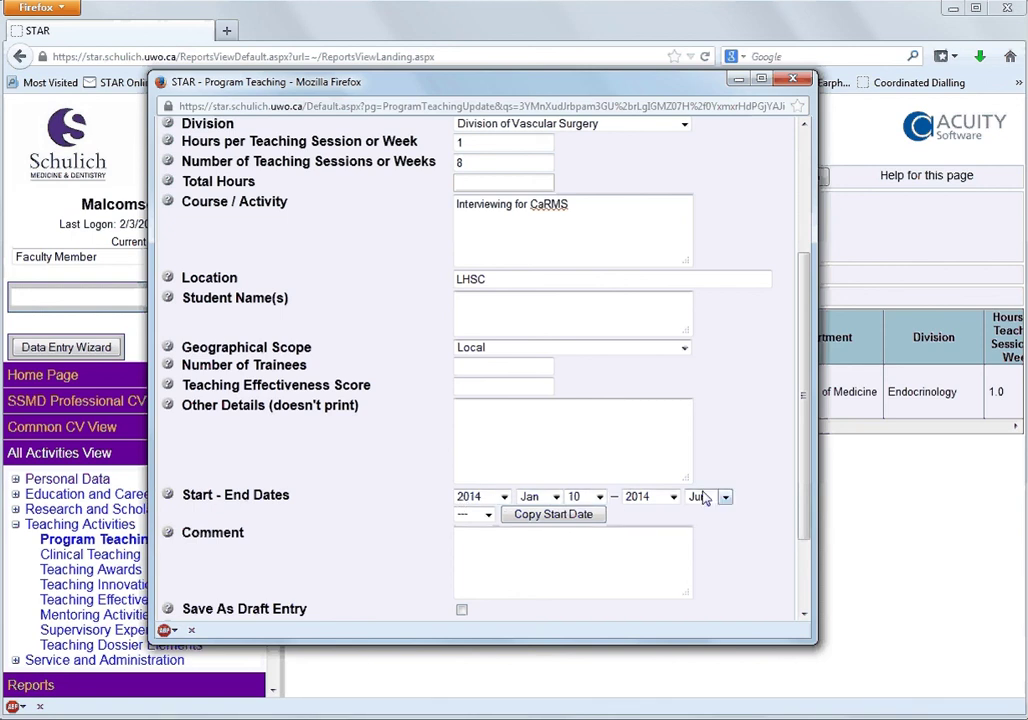
left_click(548, 522)
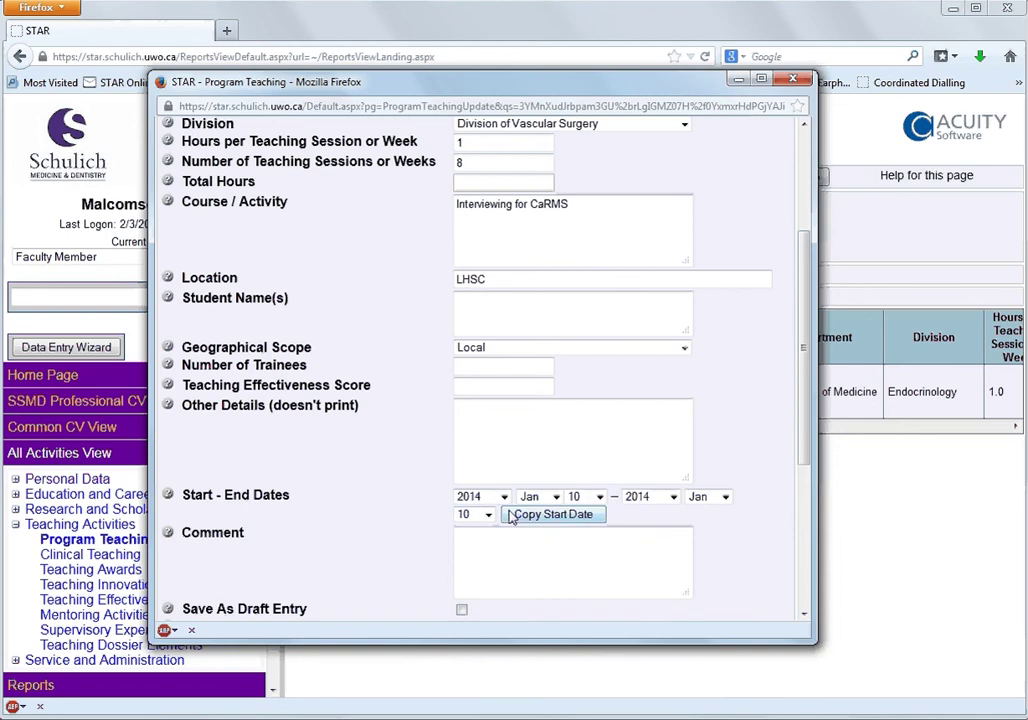
Step: Save the completed CaRMS interviewer entry and check its row across the Program Teaching list's columns
scroll(508, 515, "down", 2)
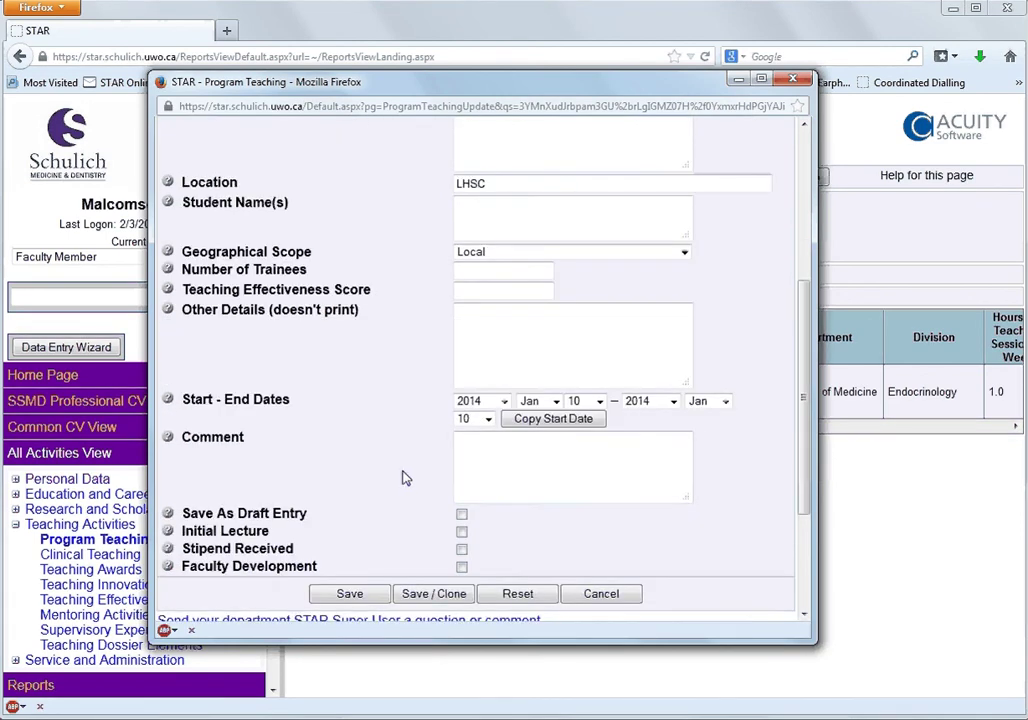
scroll(404, 475, "up", 6)
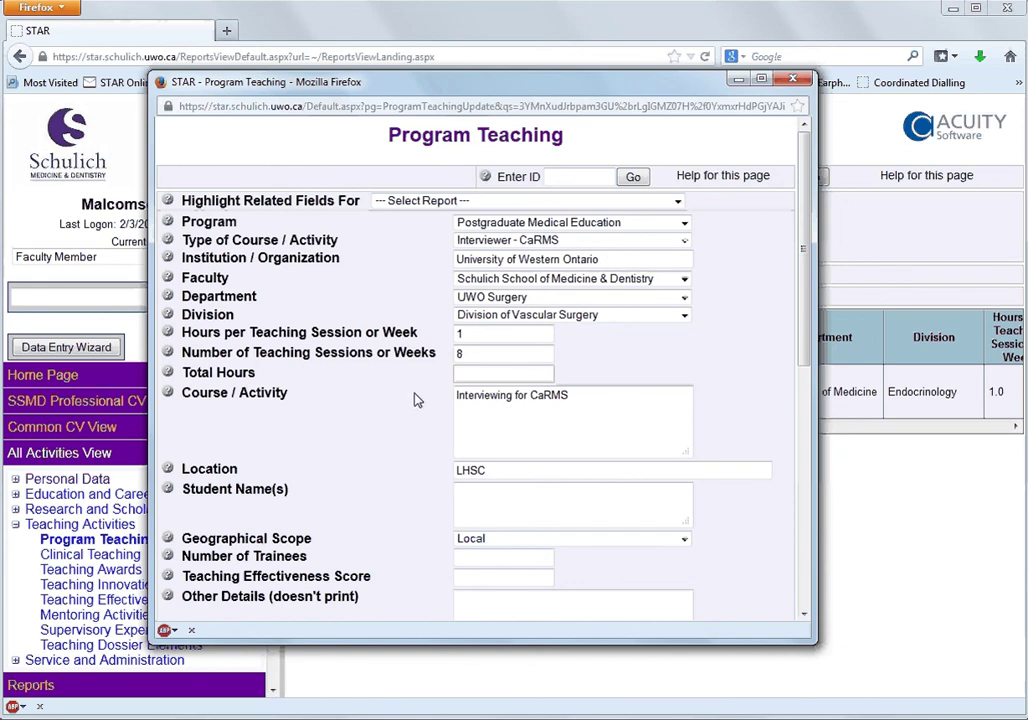
scroll(418, 400, "down", 6)
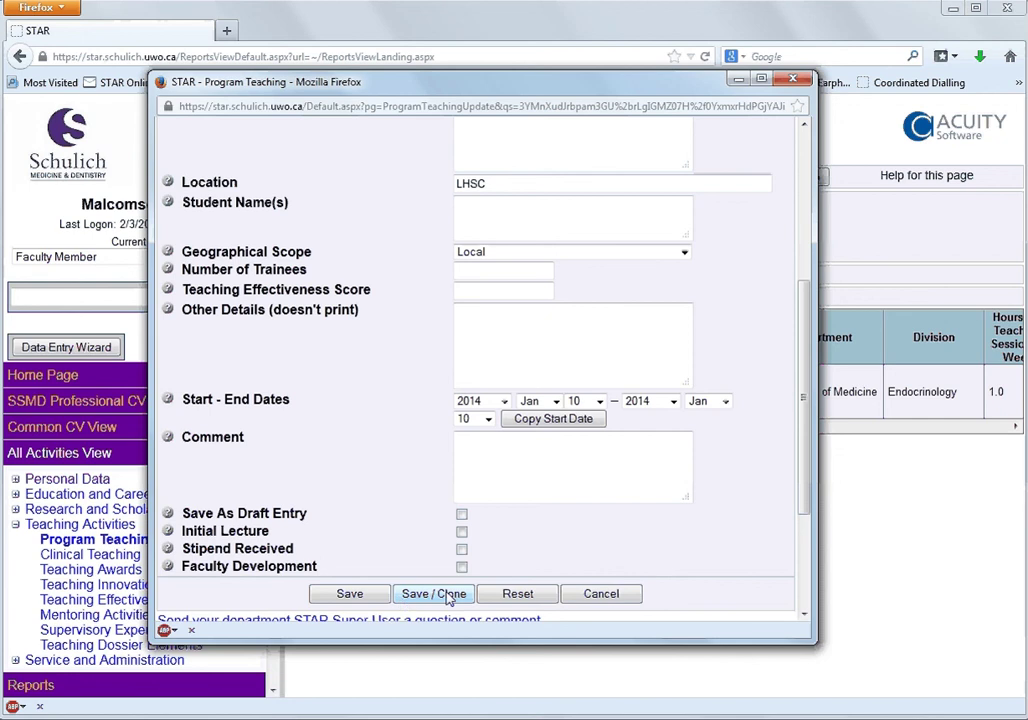
left_click(355, 596)
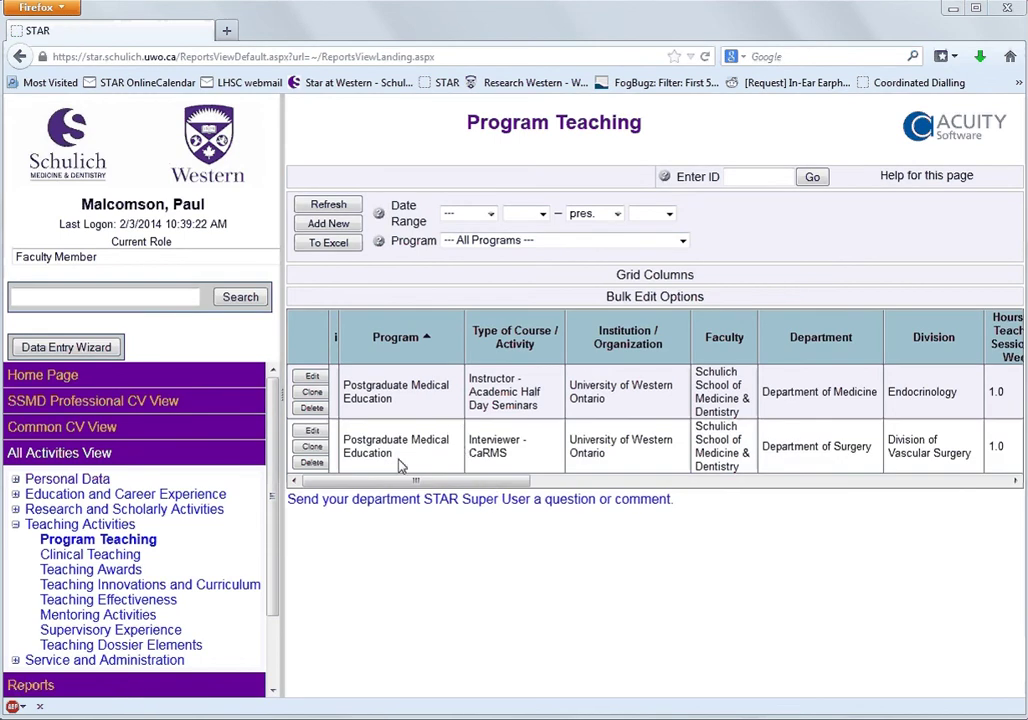
left_click_drag(415, 481, 585, 484)
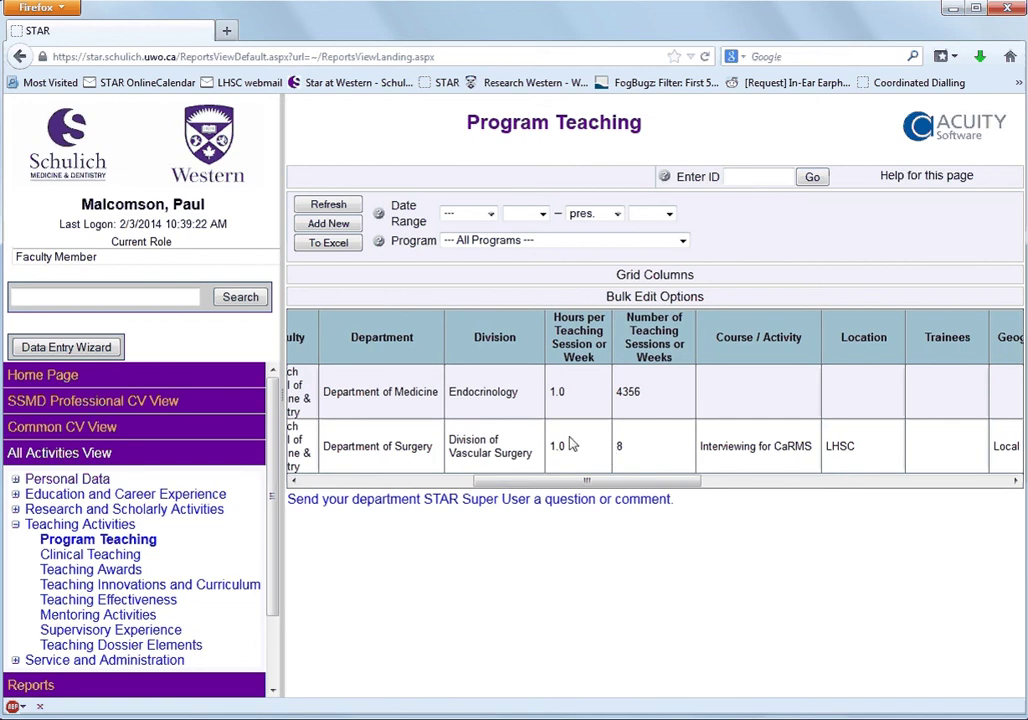
mouse_move(604, 481)
left_mouse_down()
mouse_move(872, 482)
mouse_move(403, 490)
left_mouse_up()
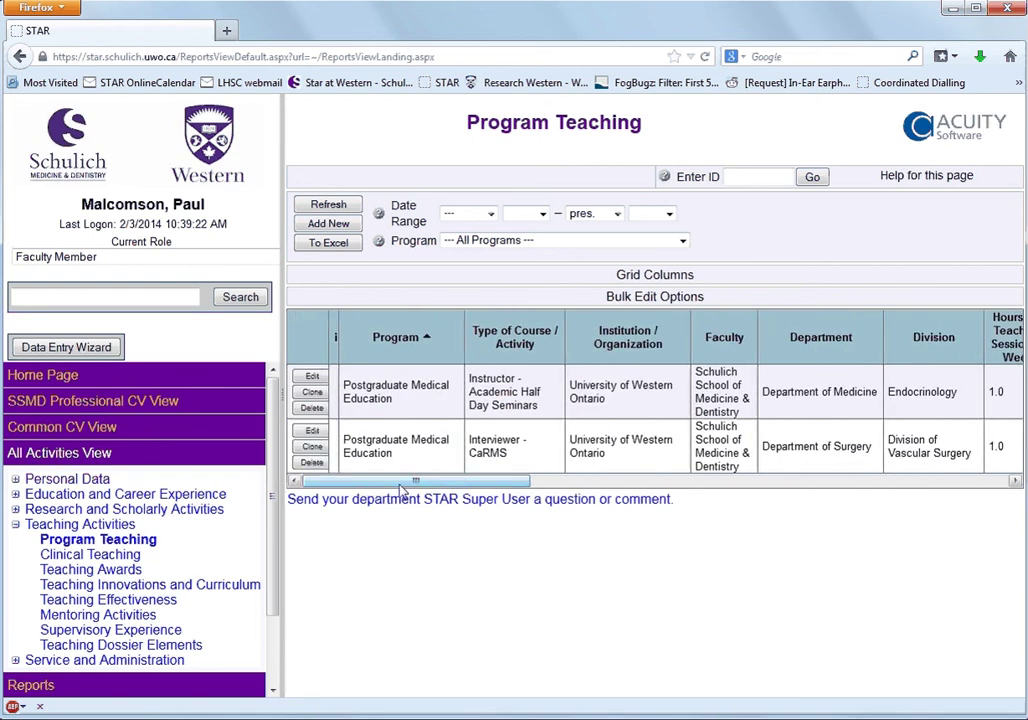